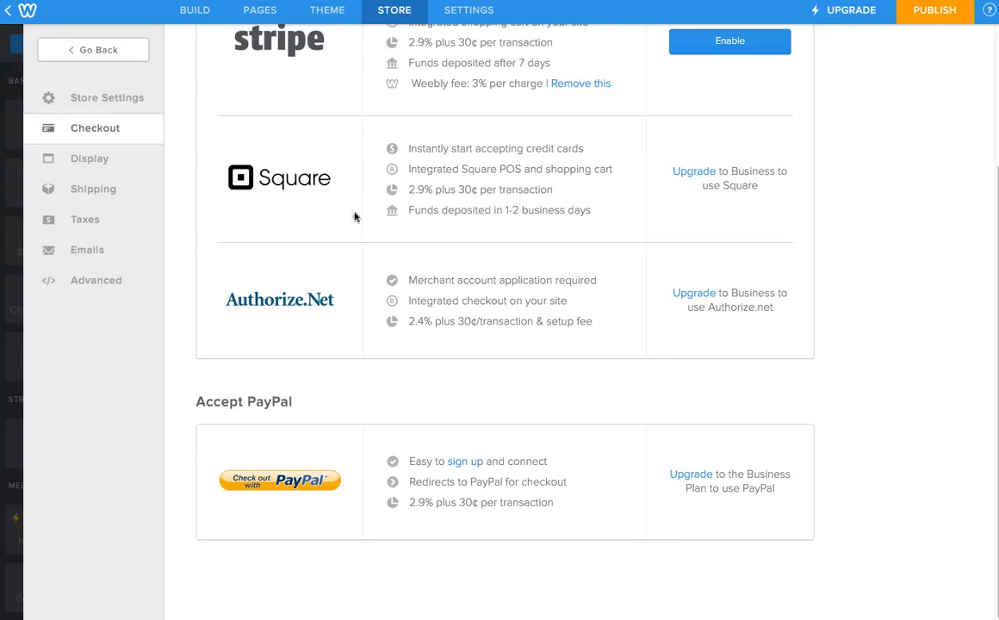
Add a new store product named "Weebly Consulting" with the short description "Consulting on how to use Weebly!"
scroll(233, 122, "up", 2)
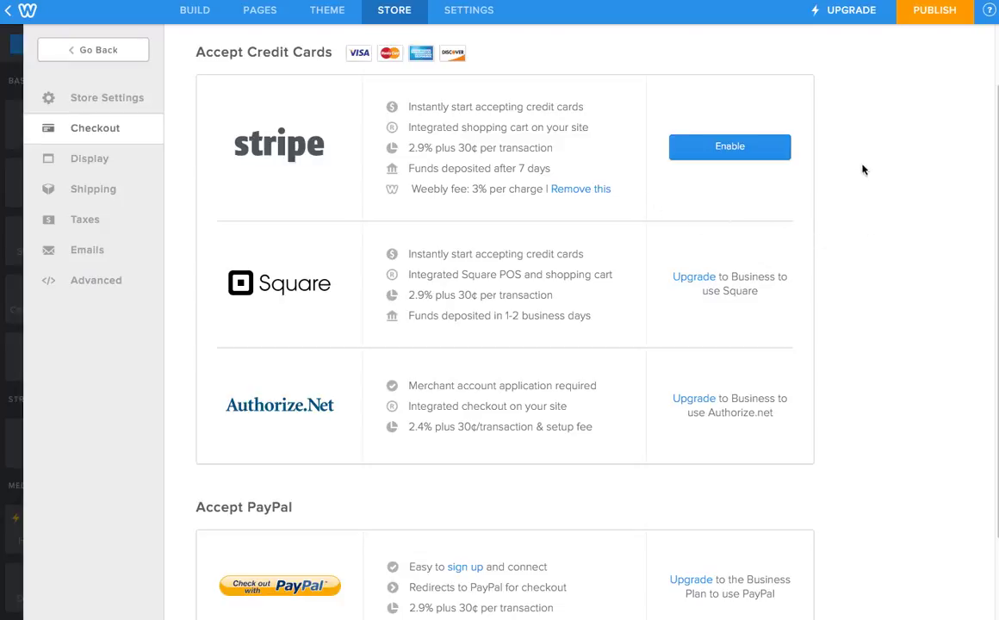
left_click(113, 52)
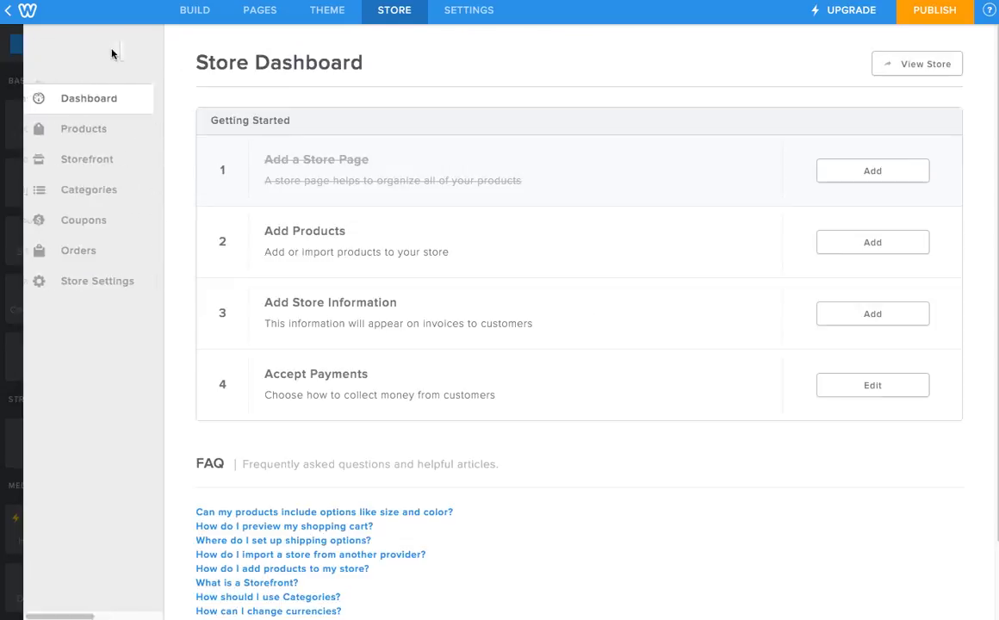
left_click(110, 136)
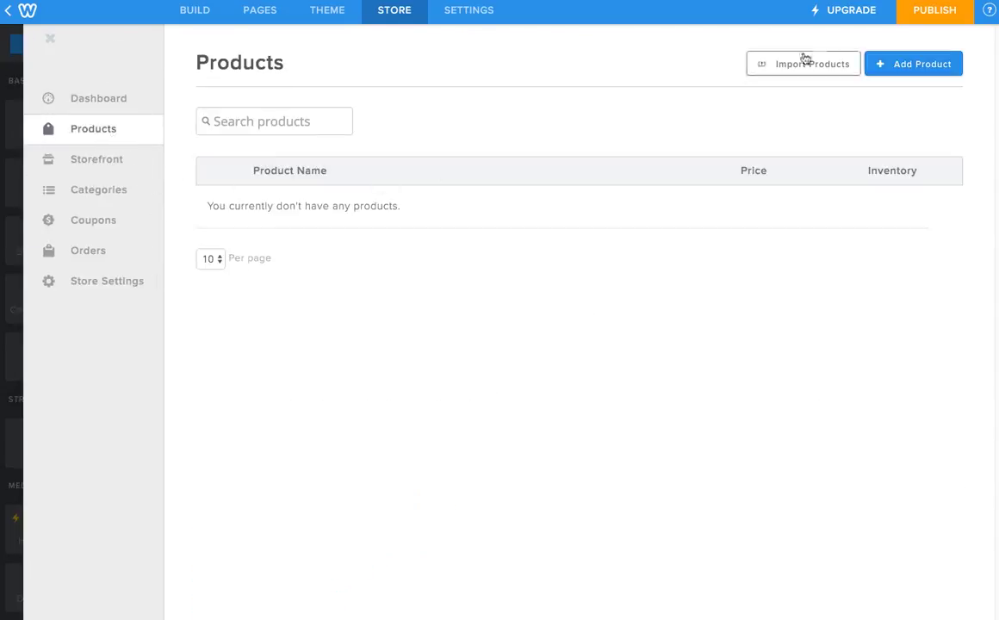
left_click(933, 66)
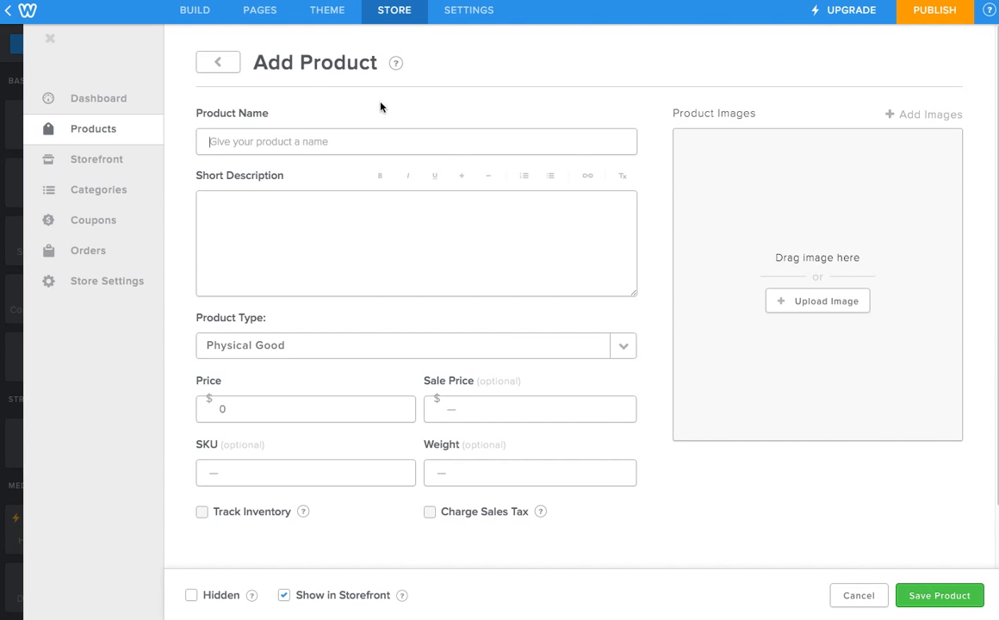
type("Weebly Consulting")
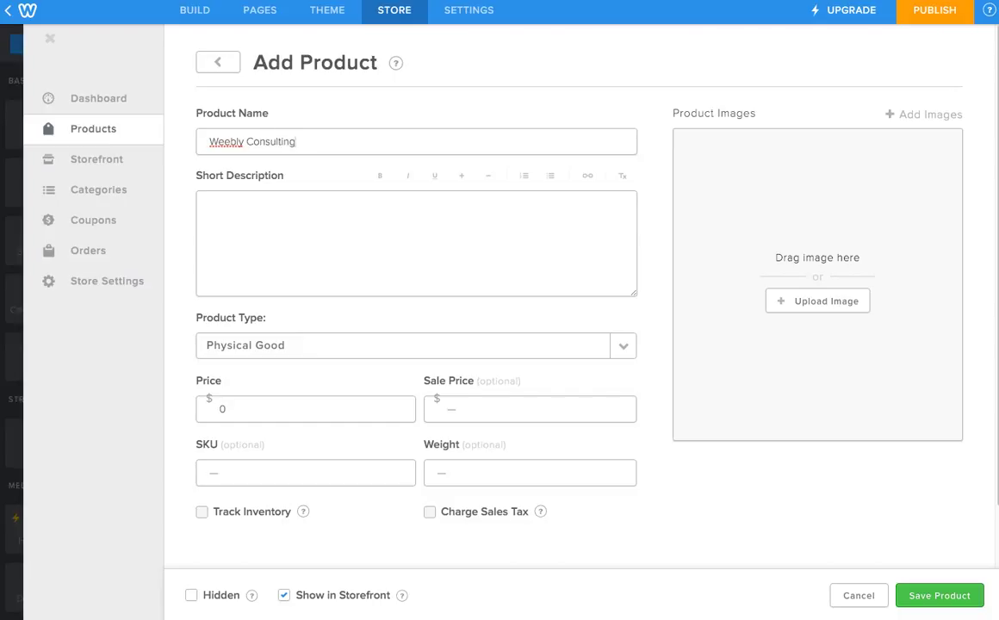
key("BackSpace")
left_click(277, 243)
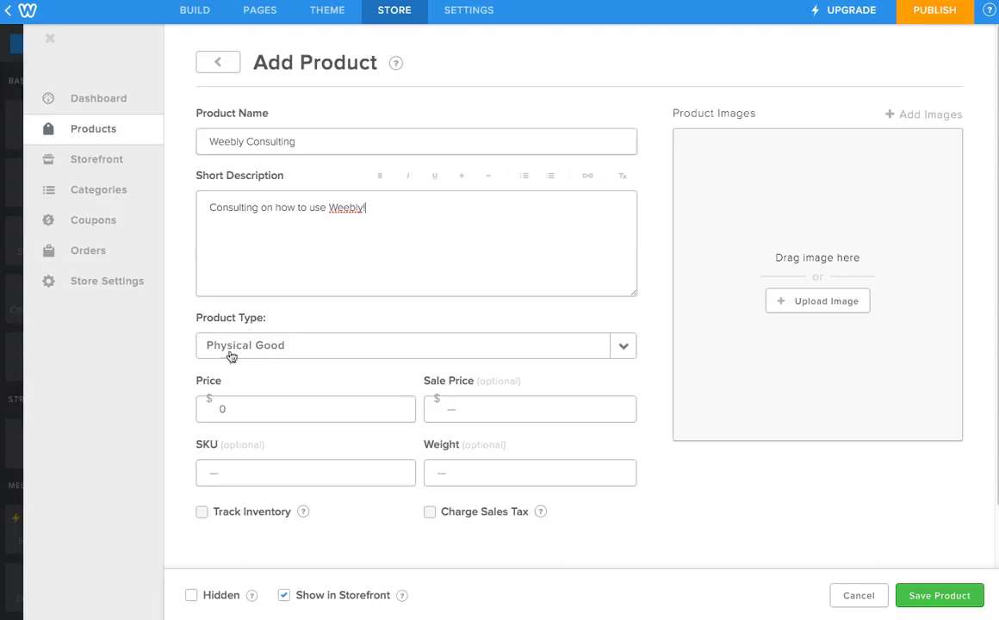
Set the product type to Service and the price to $99, and append "1 Hour's worth of training." to the short description
left_click(423, 349)
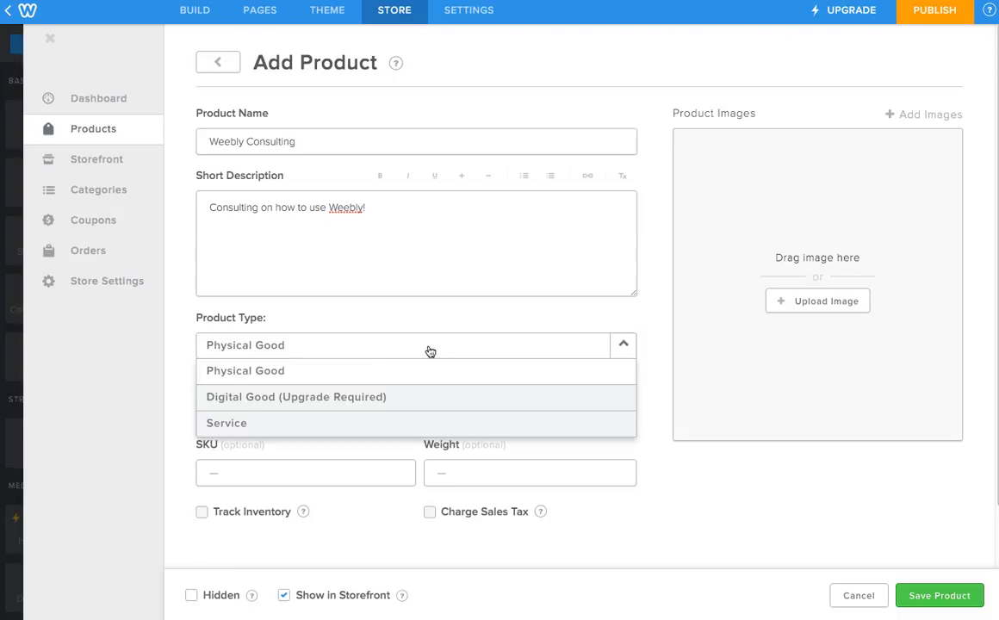
left_click(351, 424)
left_click(330, 349)
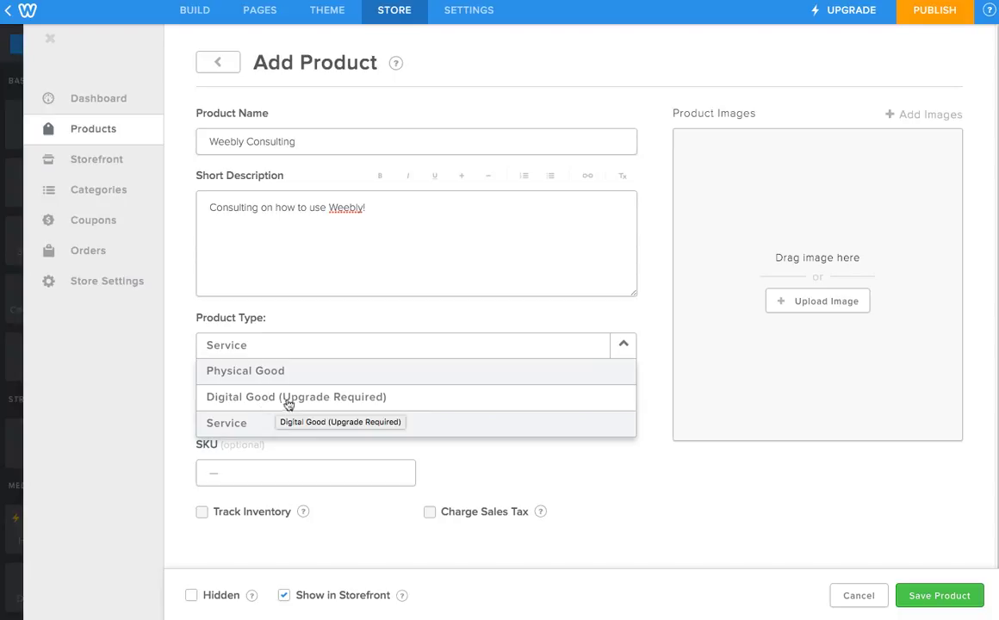
left_click(245, 426)
left_click_drag(243, 421, 198, 411)
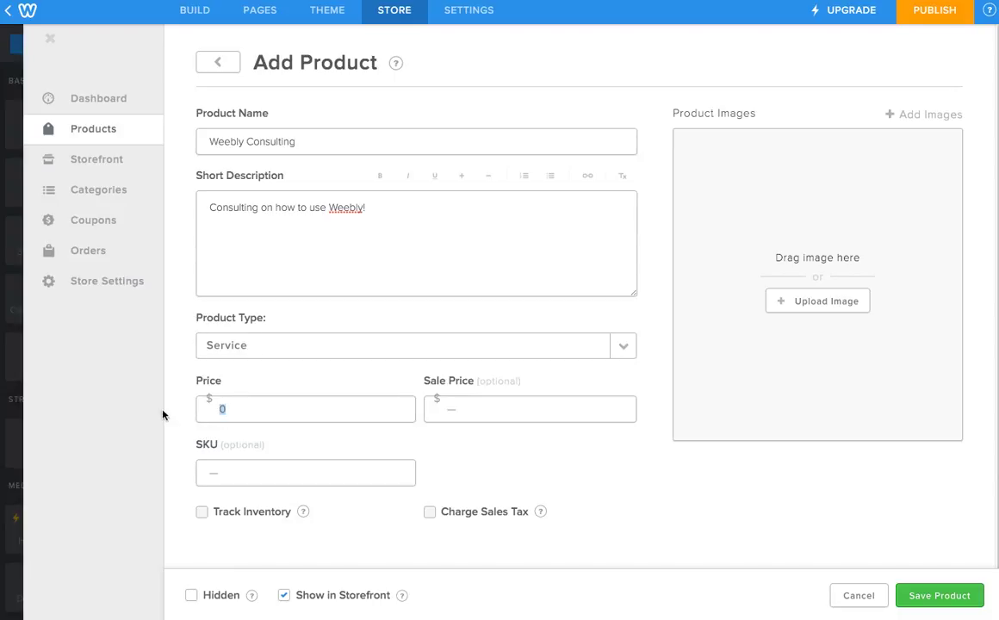
type("99")
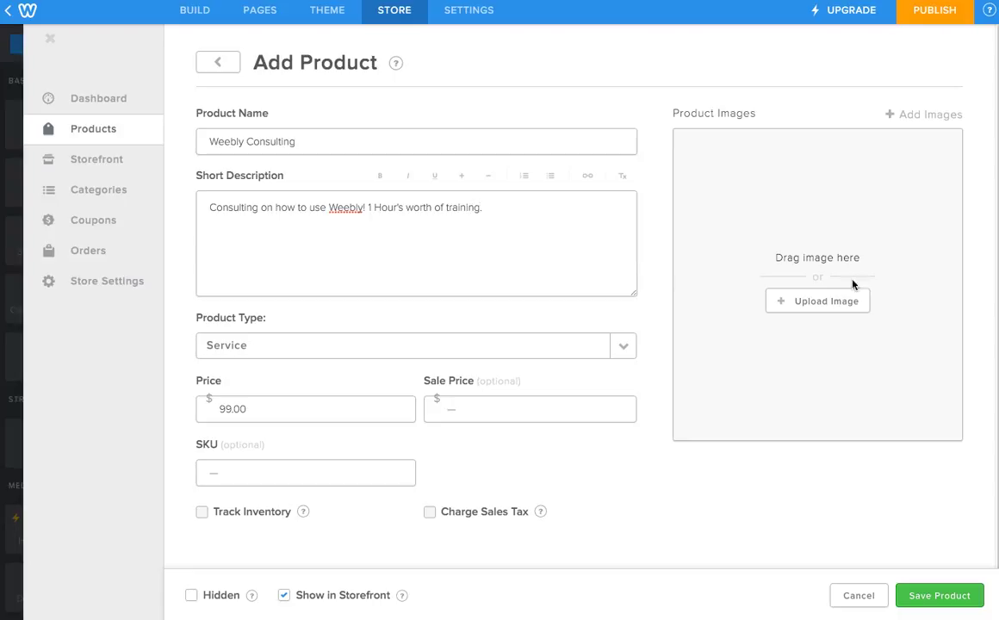
Save the Weebly Consulting product and go to the site's page list
scroll(639, 402, "down", 1)
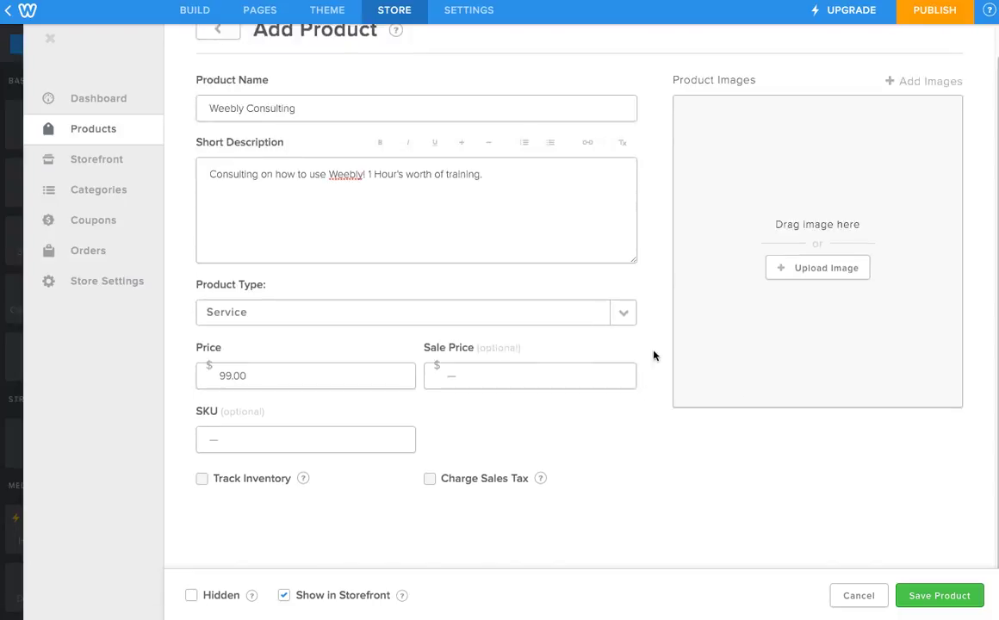
left_click(924, 596)
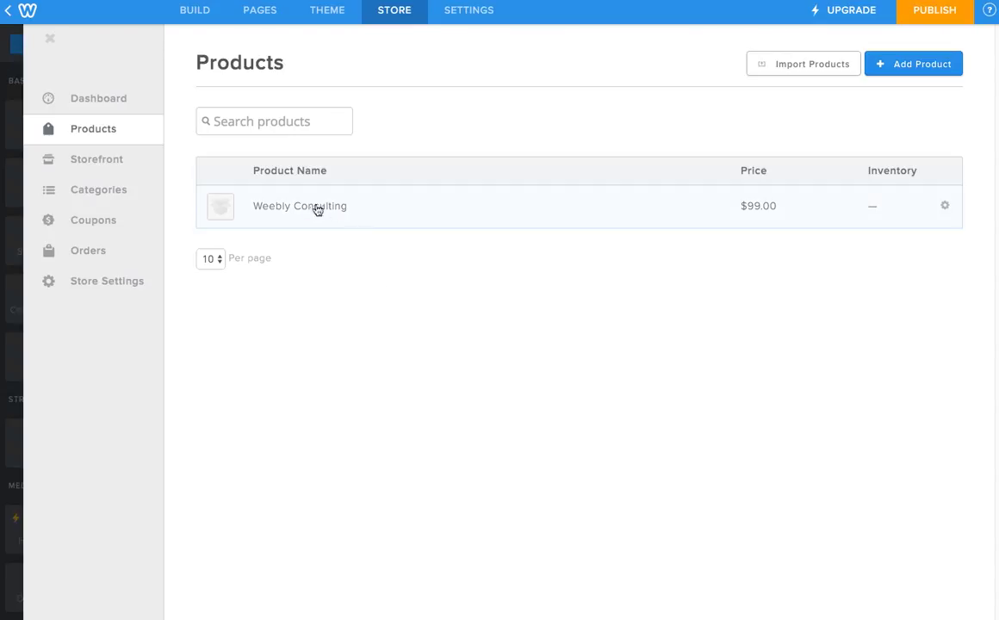
left_click(256, 12)
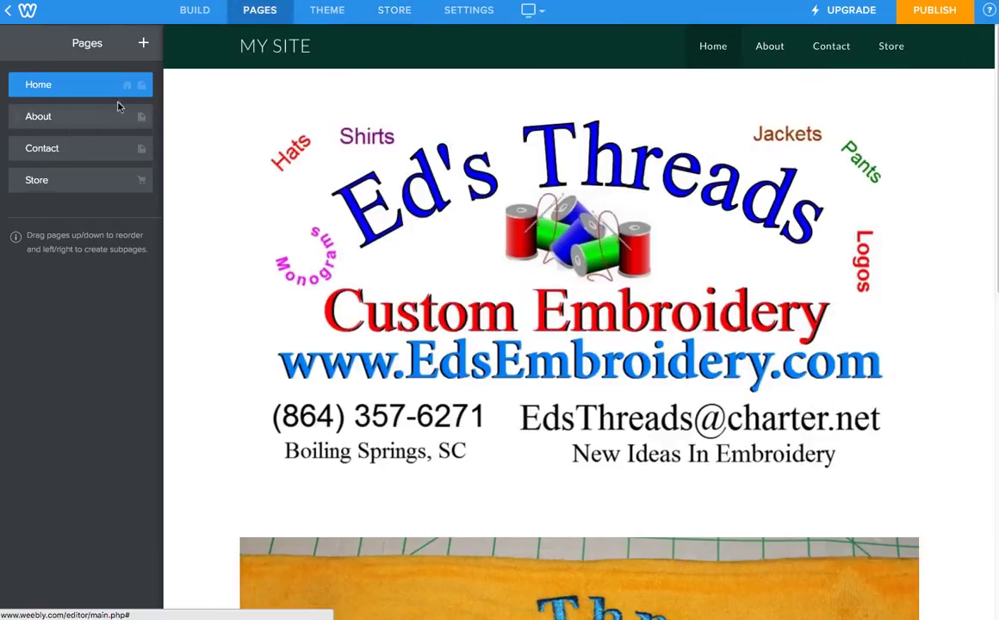
left_click(144, 45)
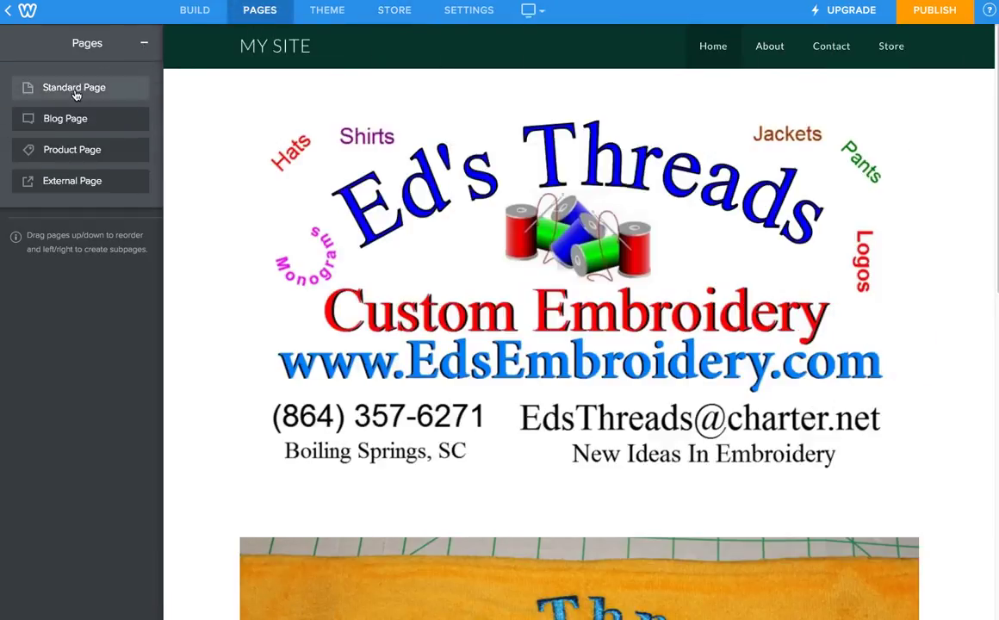
left_click(53, 151)
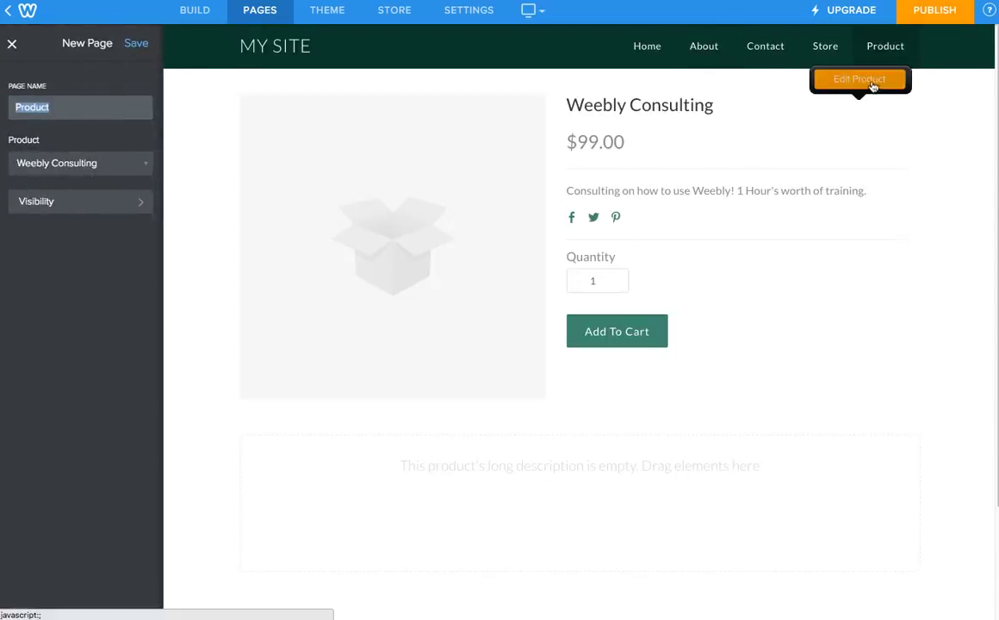
left_click(8, 48)
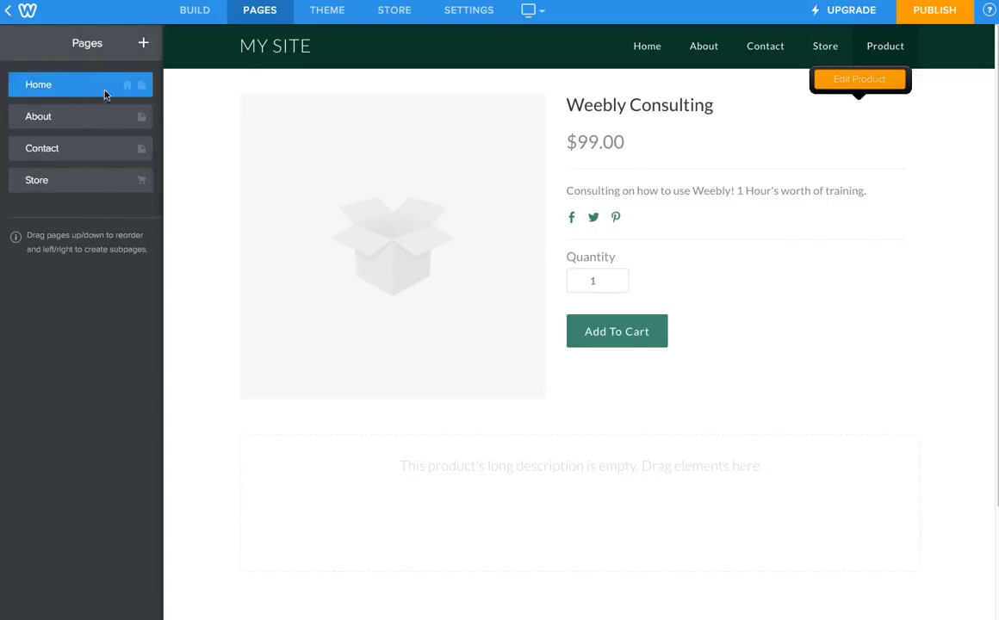
Add a standard page named "Weebly Test Page" to the site and save it
left_click(141, 50)
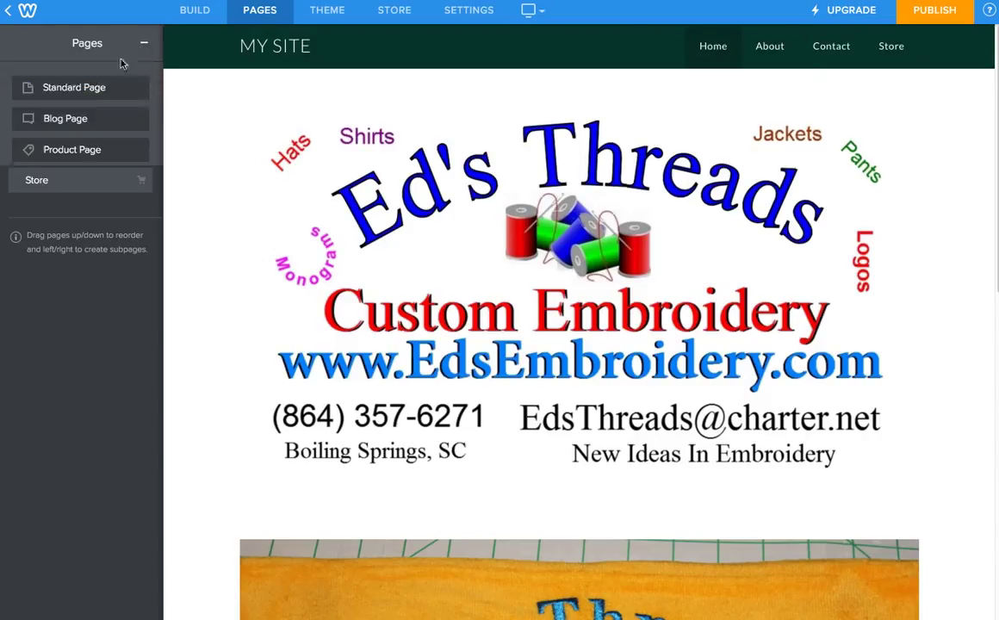
left_click(84, 92)
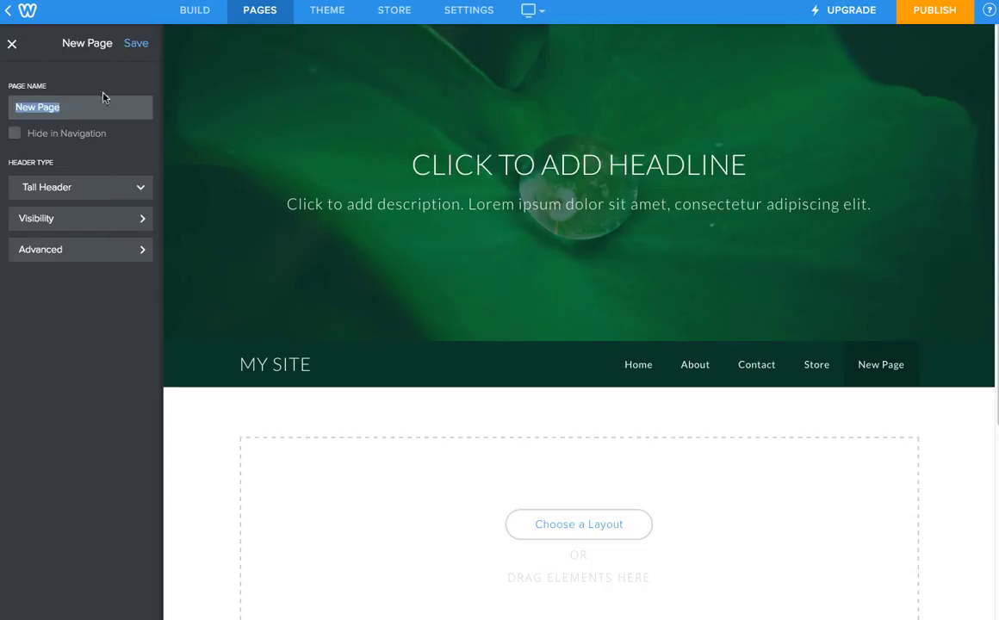
type("Weebly Test Page")
left_click(136, 43)
Place a Product element in the empty content area of Weebly Test Page and connect it to Weebly Consulting
left_click(193, 11)
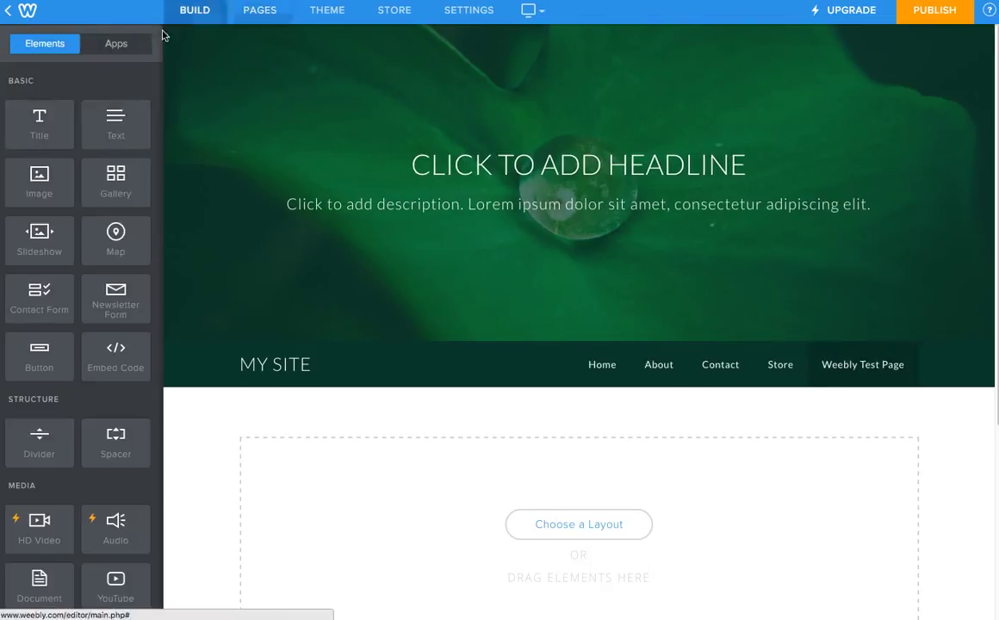
scroll(120, 382, "down", 5)
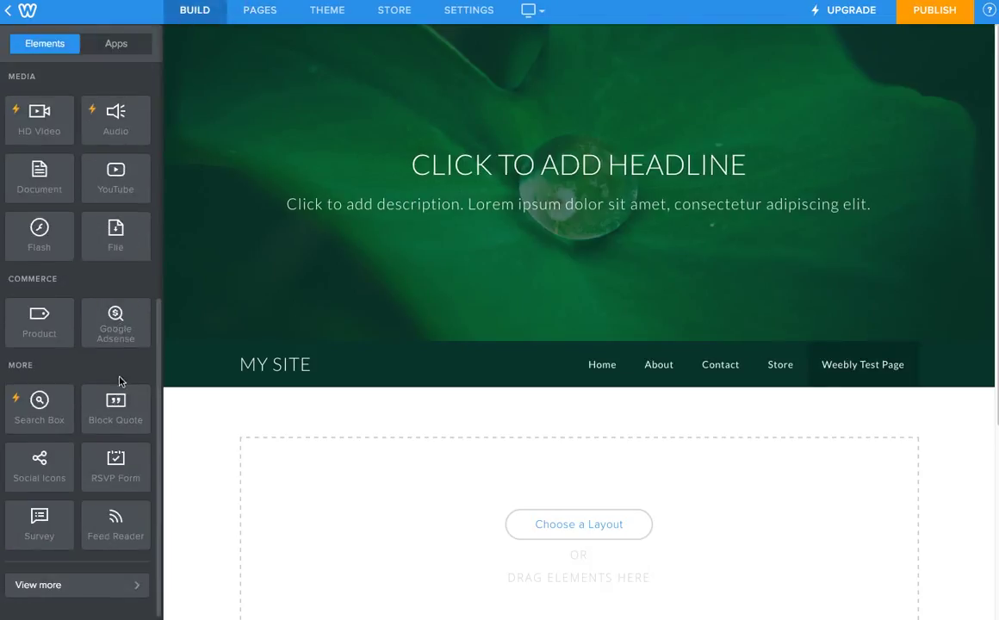
left_click_drag(39, 320, 325, 519)
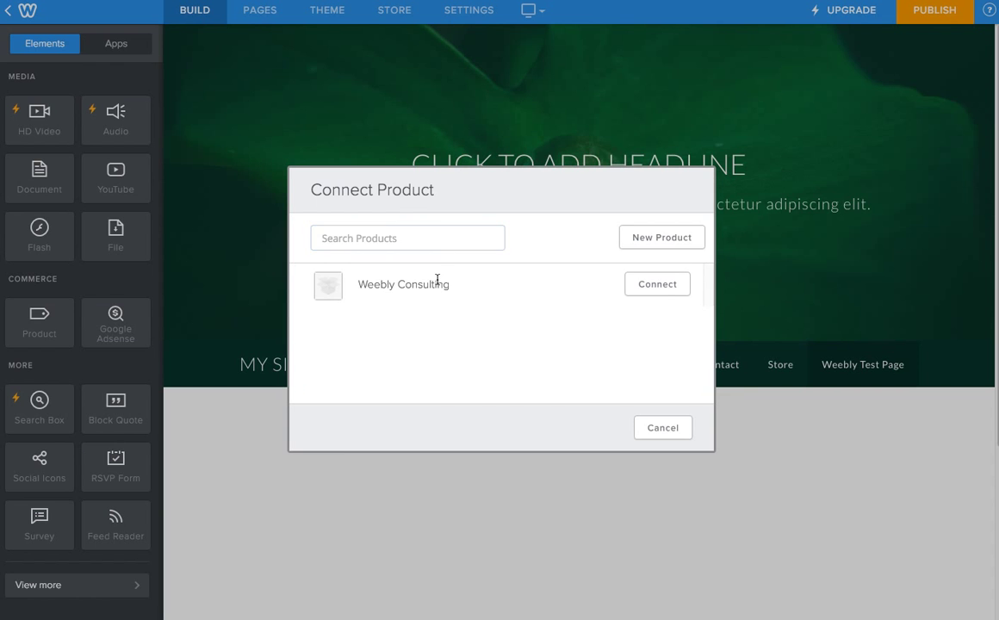
left_click(660, 289)
scroll(524, 397, "down", 4)
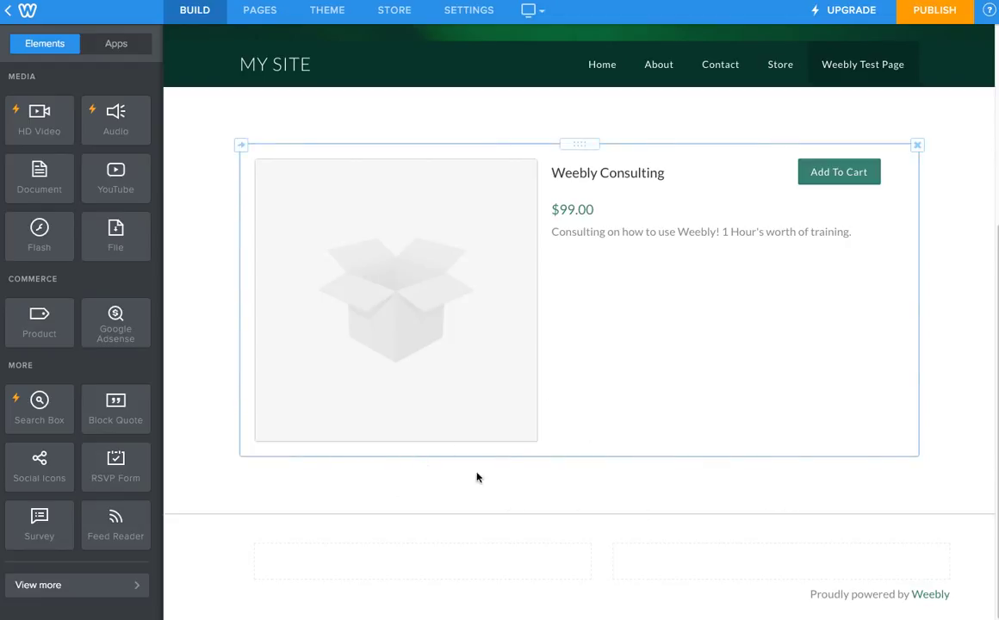
scroll(77, 345, "up", 5)
left_click_drag(116, 125, 462, 480)
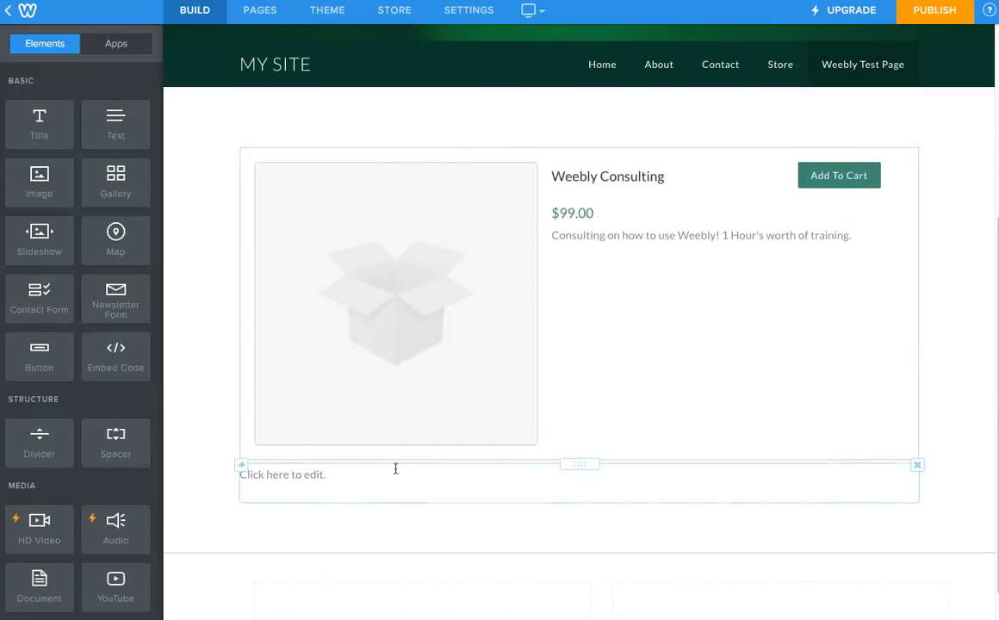
left_click(918, 465)
left_click(885, 423)
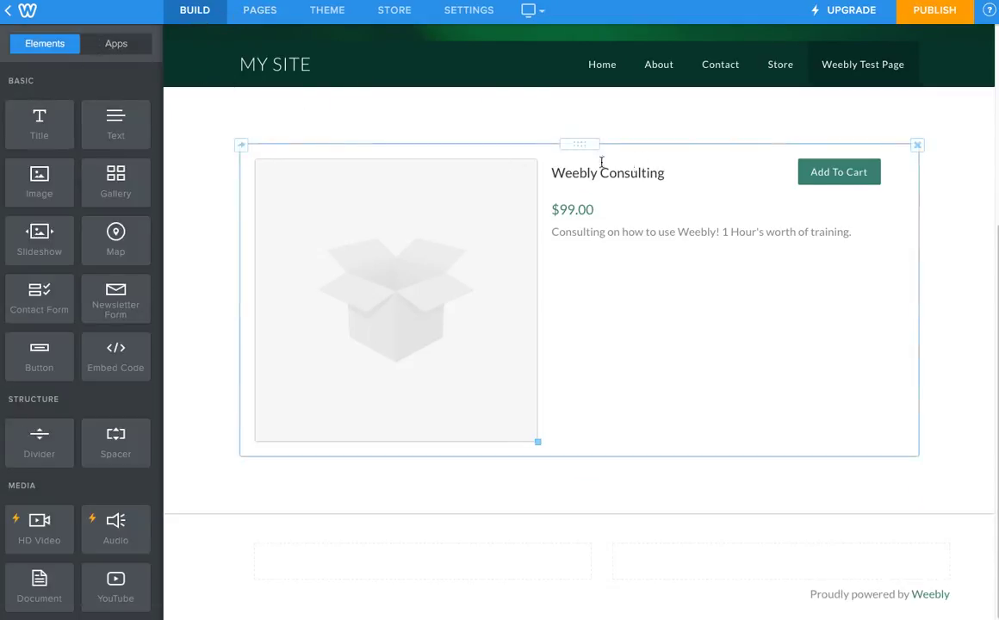
Place a Contact Form element directly below the product block on the page
scroll(48, 445, "down", 3)
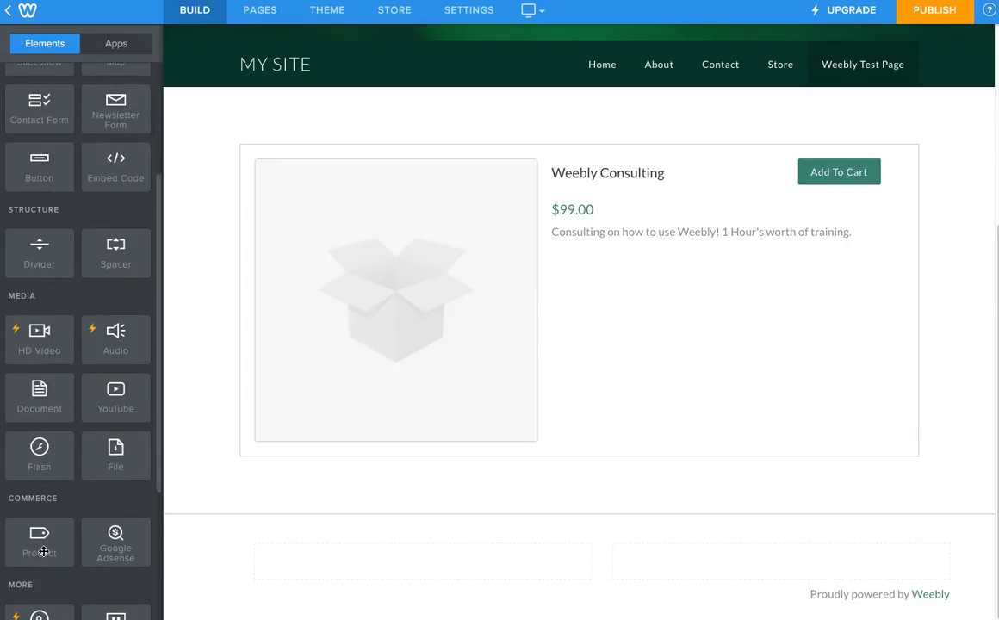
scroll(63, 307, "up", 3)
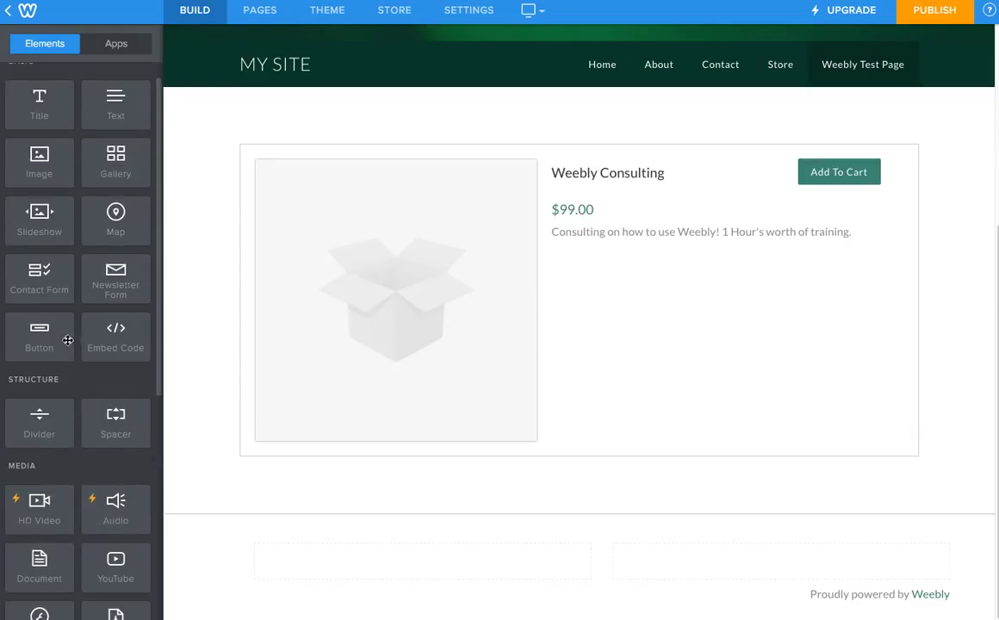
left_click_drag(35, 258, 448, 472)
scroll(405, 500, "down", 2)
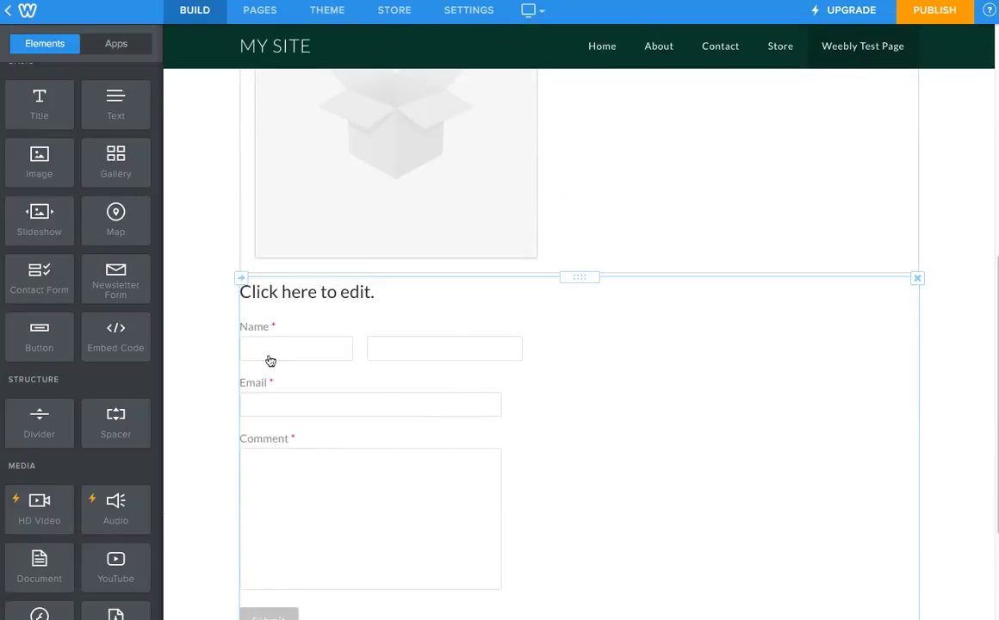
scroll(497, 390, "down", 2)
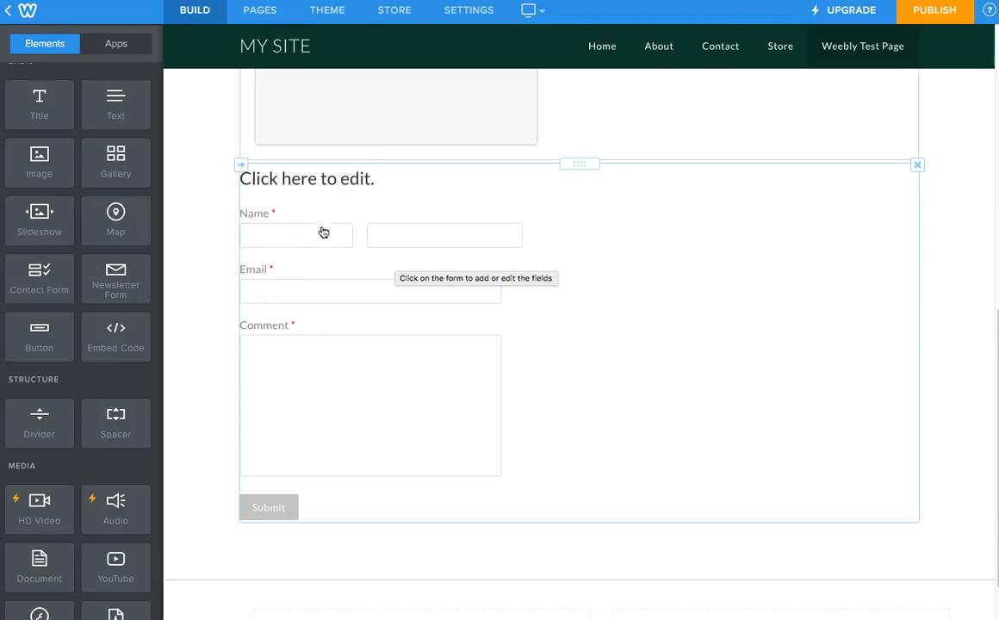
Change the title of the form's Comment field to "Leave instructions for what you want made"
left_click(311, 345)
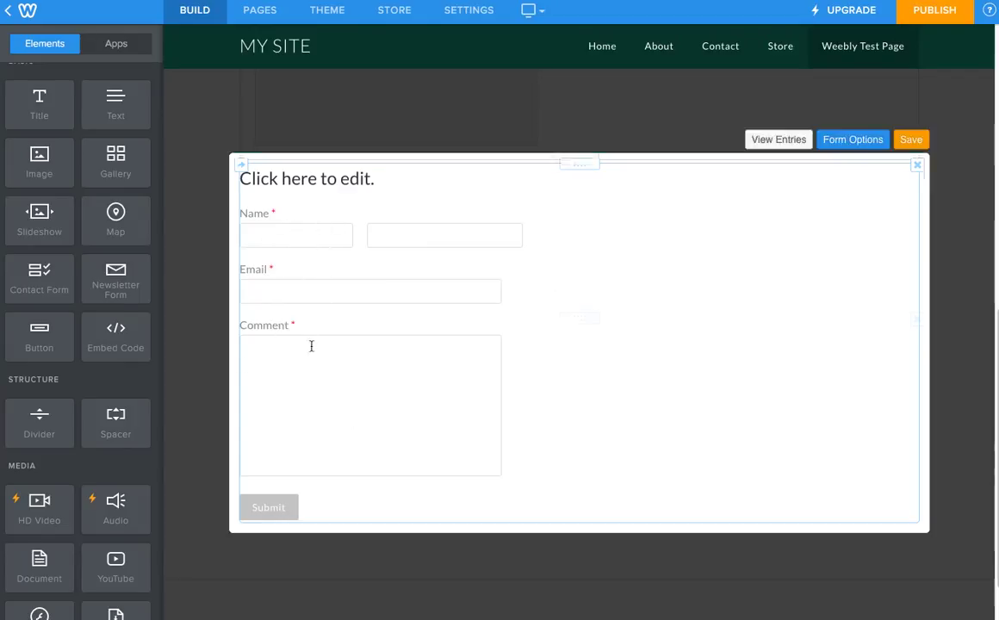
left_click(303, 330)
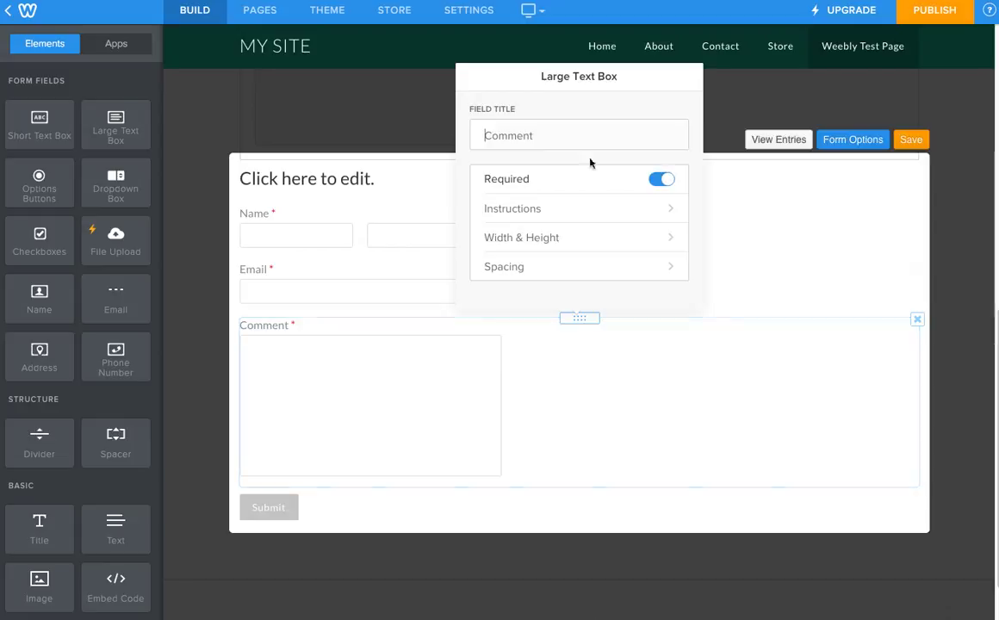
double_click(482, 142)
type("Le")
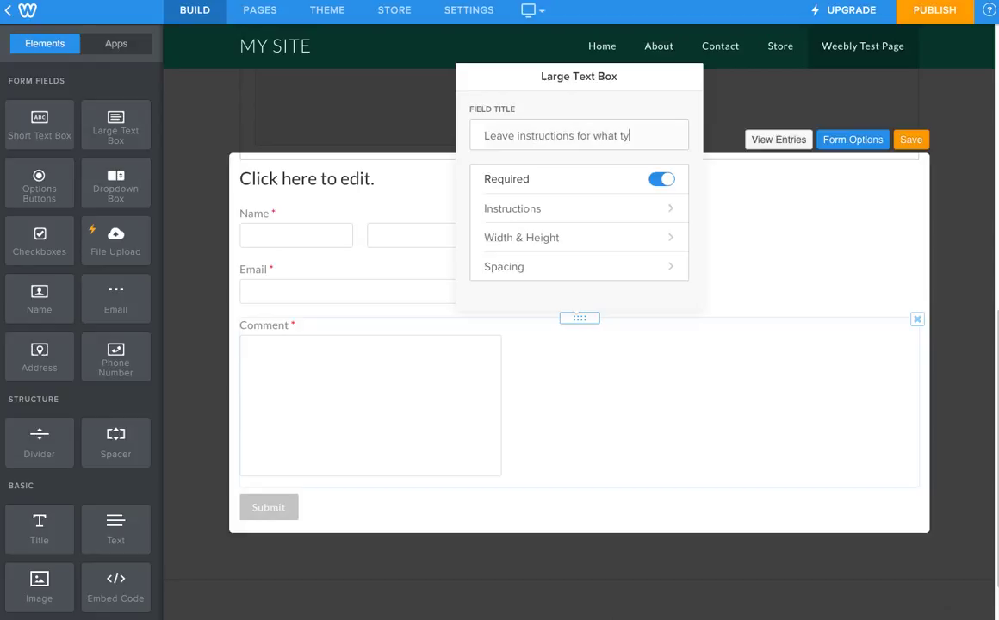
type("ave instructions for what you want made")
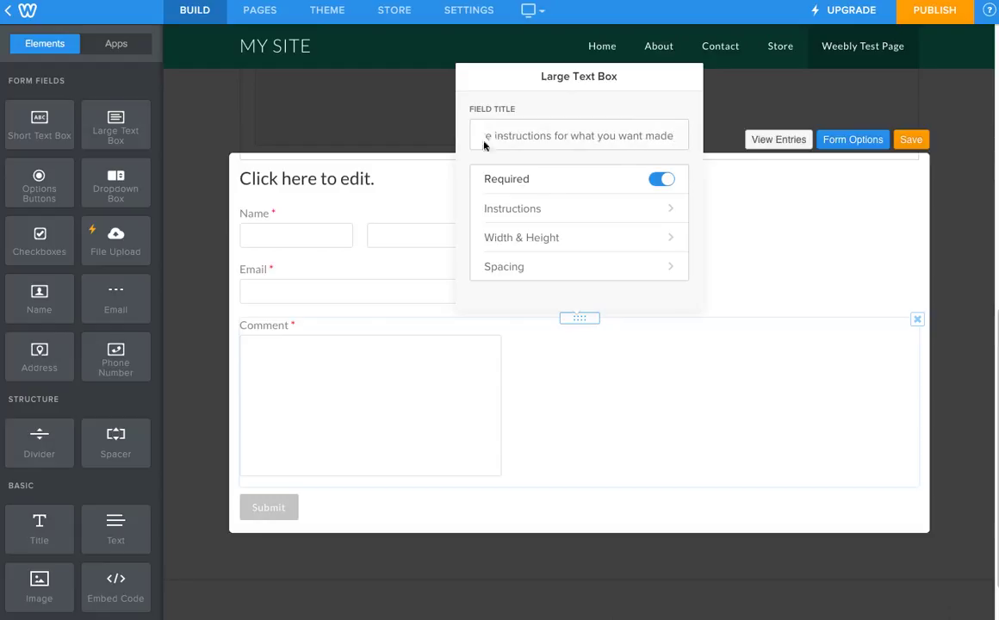
left_click(670, 349)
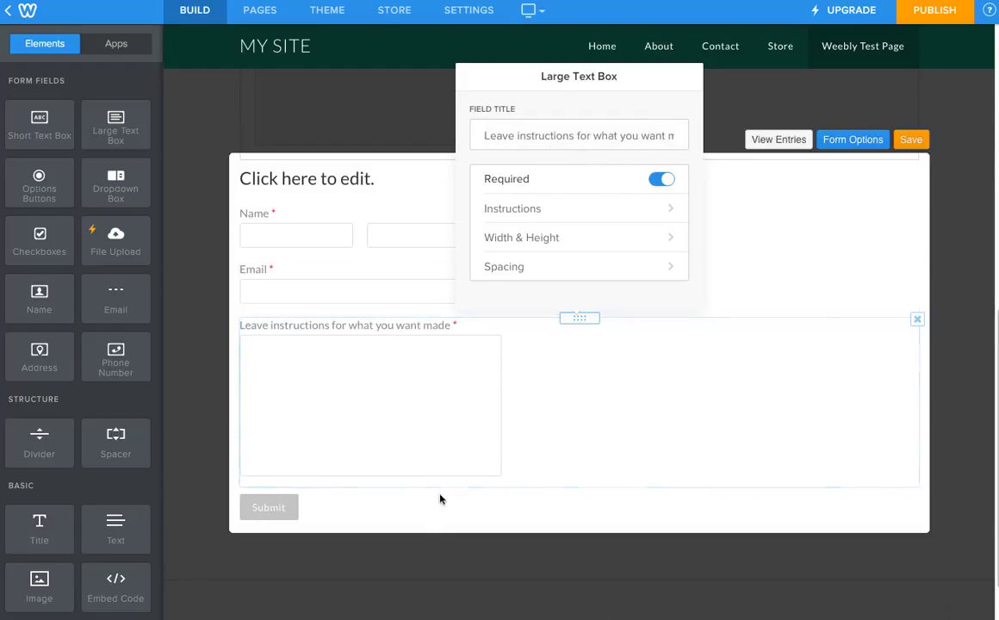
left_click(756, 245)
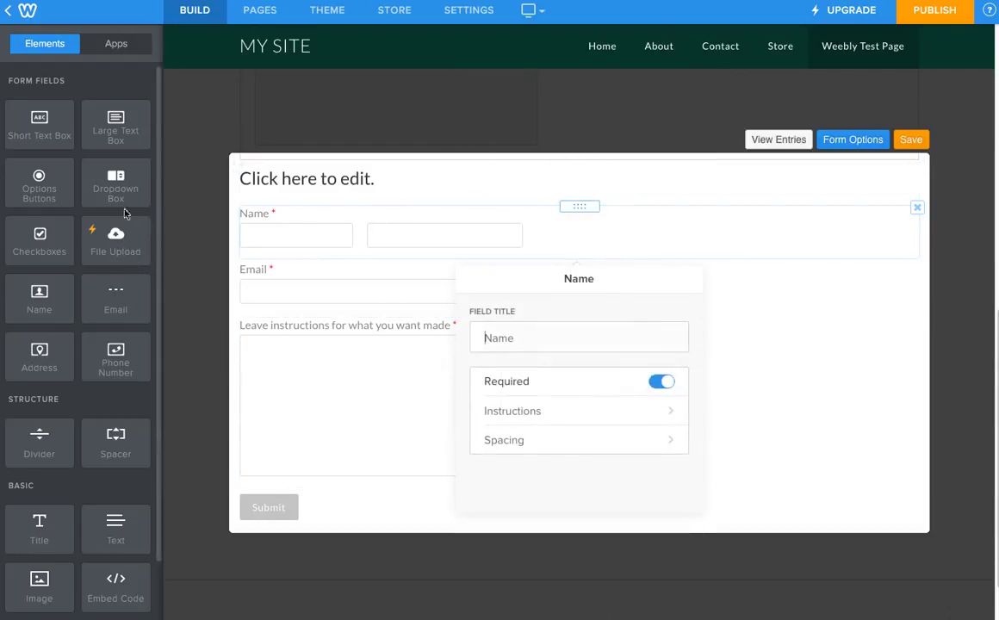
Add a File Upload field beside the form's instructions text box and open its field settings
scroll(112, 211, "down", 1)
left_click_drag(110, 211, 771, 415)
left_click(668, 335)
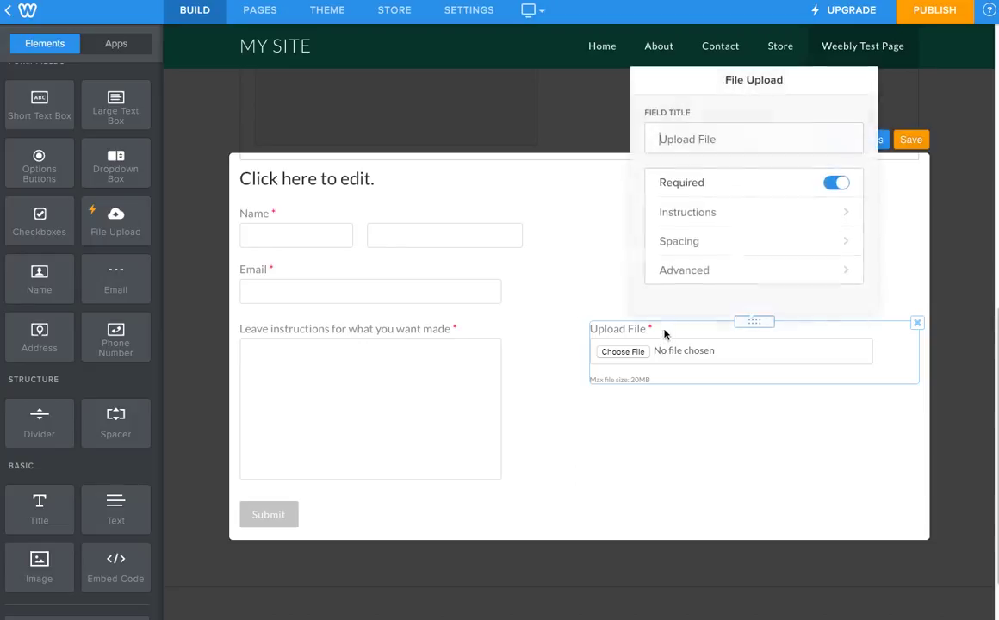
Change the title of the form's File Upload field to "Pictures of what you want made"
triple_click(649, 144)
type("Picture")
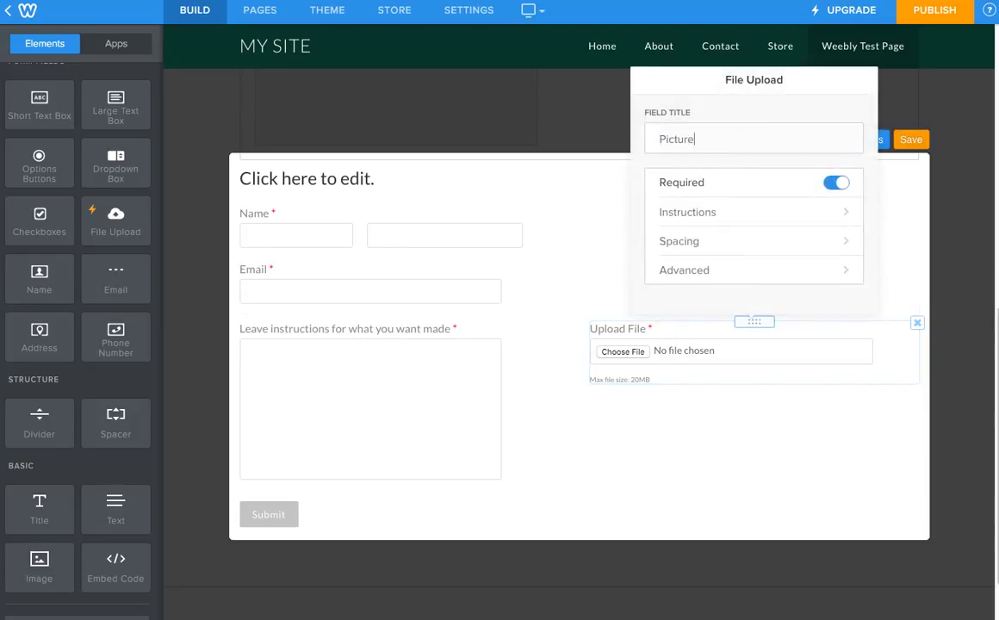
type("s of what you want made")
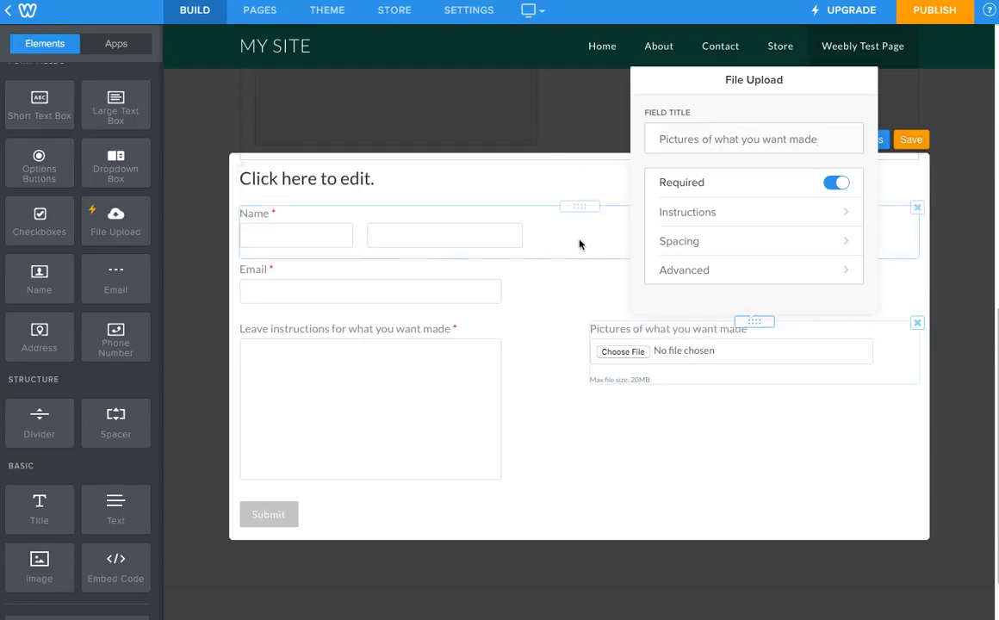
left_click(532, 216)
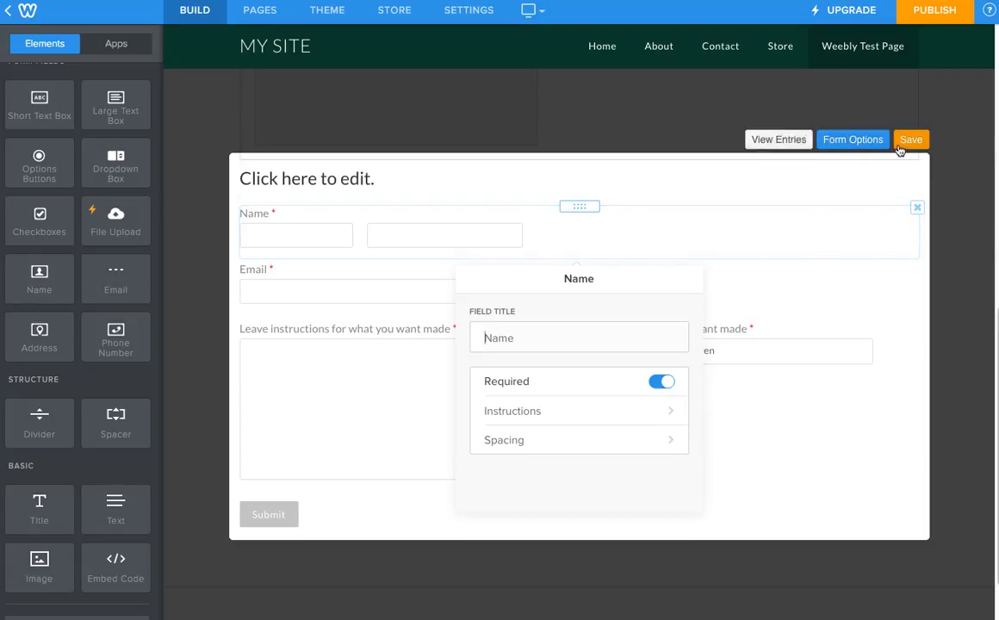
Review the contact form's options, including the e-mail address that receives its submissions
left_click(840, 145)
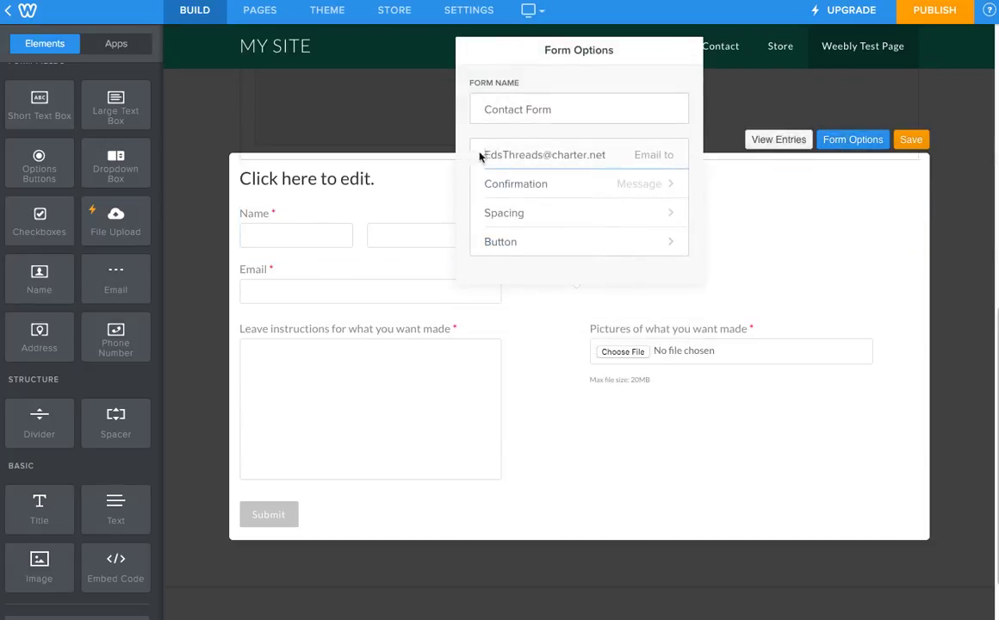
left_click(817, 223)
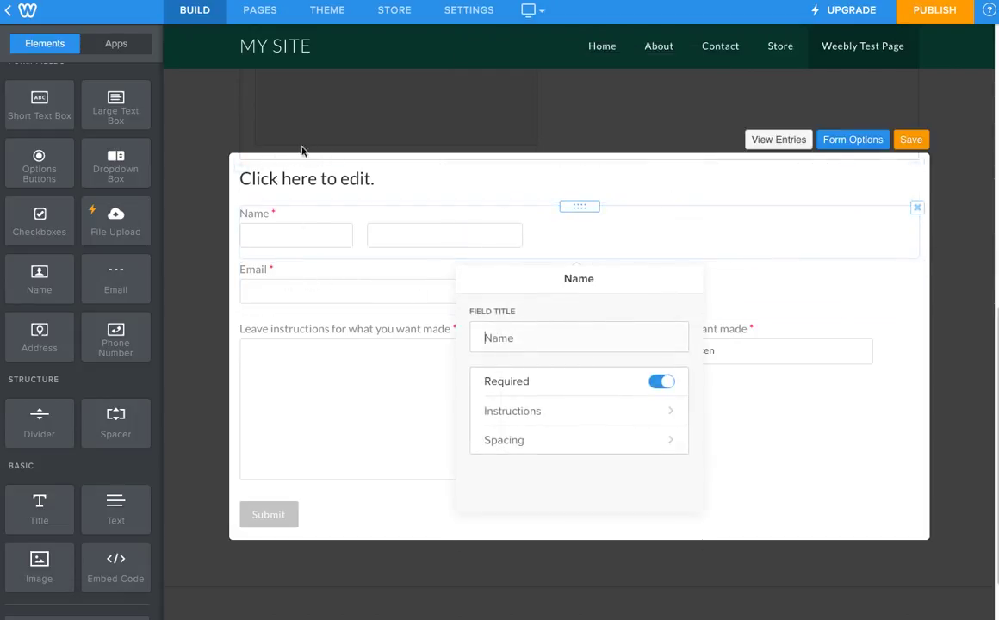
scroll(256, 173, "up", 3)
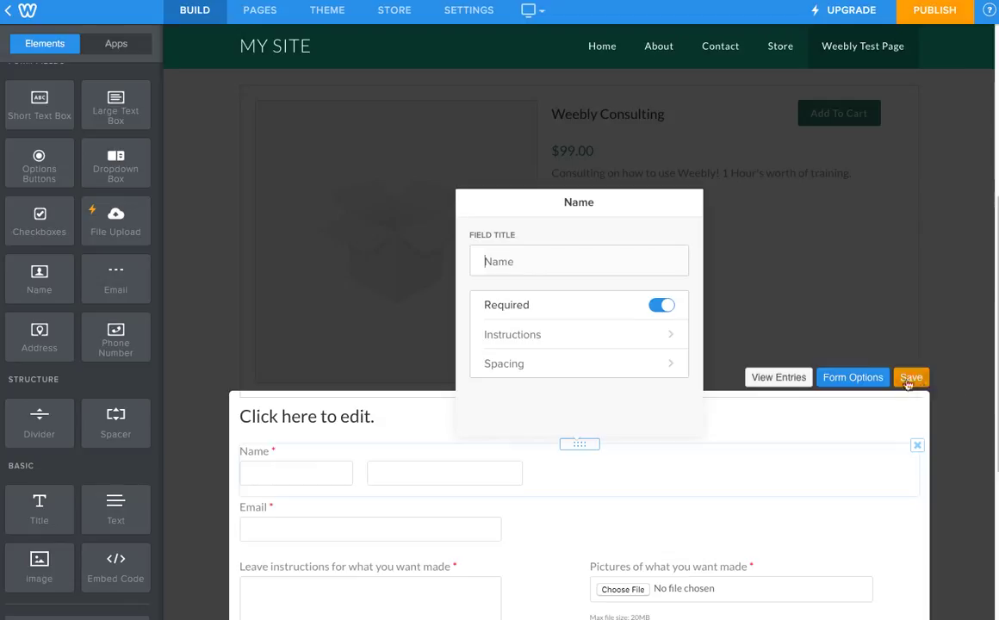